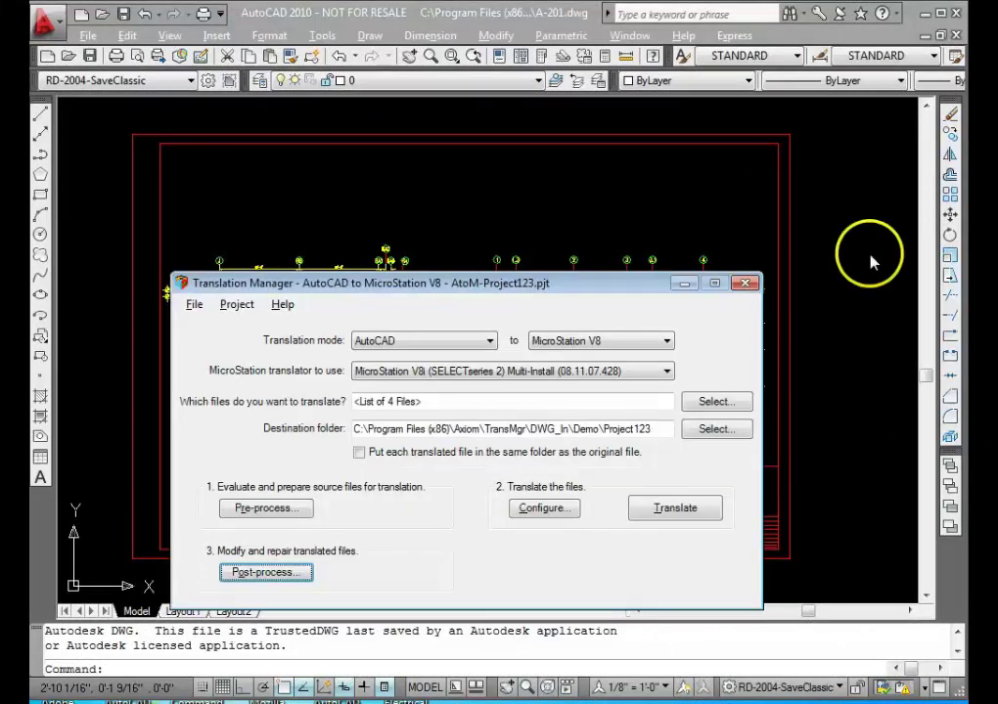
- Move the AtoM-Project123 window aside and bring the A-201 drawing in AutoCAD forward
{"action": "left_click_drag", "start_coordinate": [606, 285], "coordinate": [638, 230]}
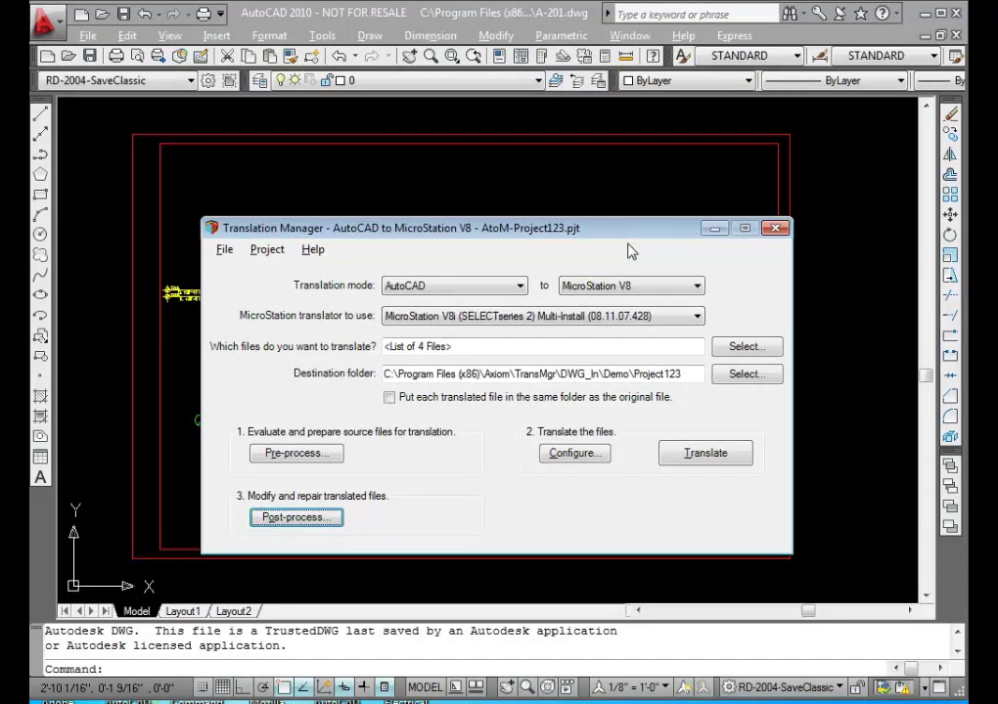
{"action": "left_click", "coordinate": [838, 152]}
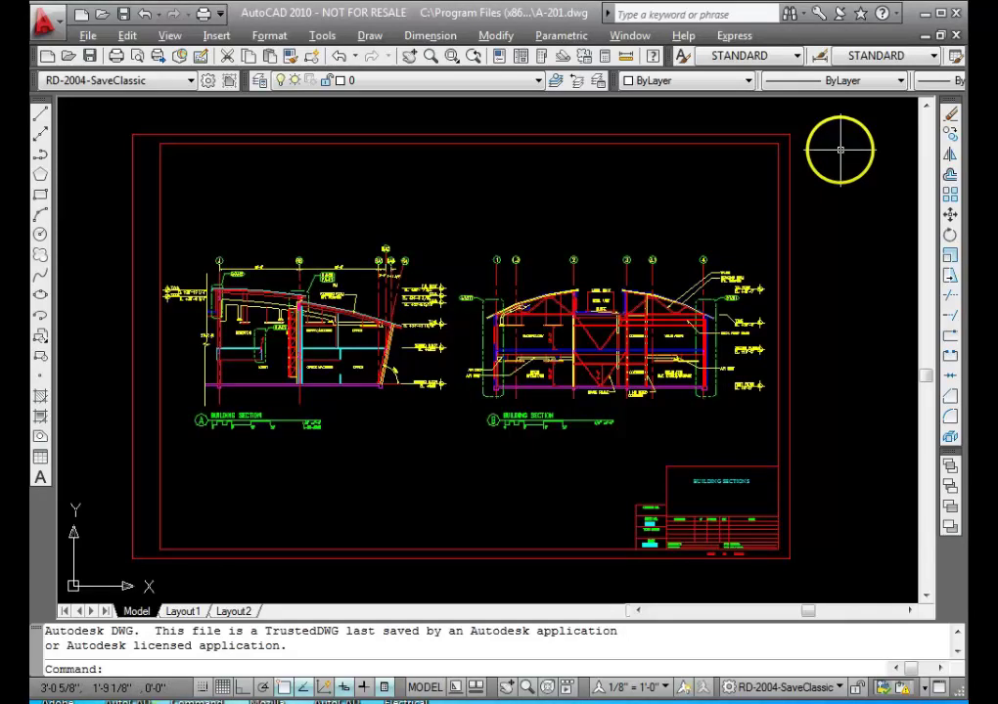
- Close the A-201 drawing and minimize AutoCAD 2010 to reveal the Project123 folder
{"action": "left_click", "coordinate": [558, 218]}
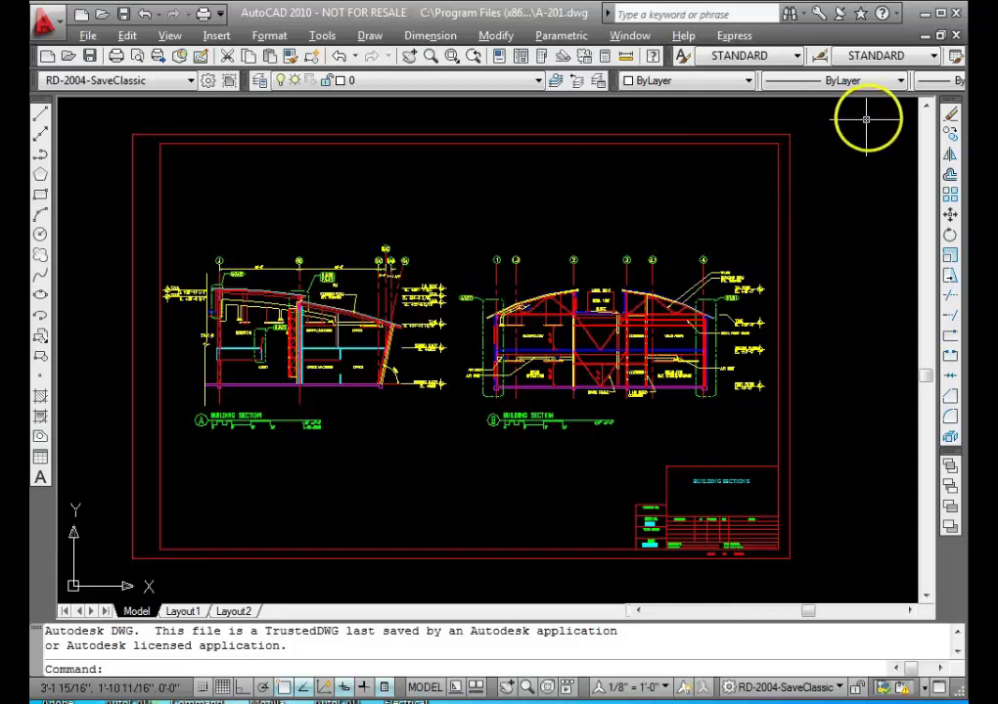
{"action": "left_click", "coordinate": [956, 35]}
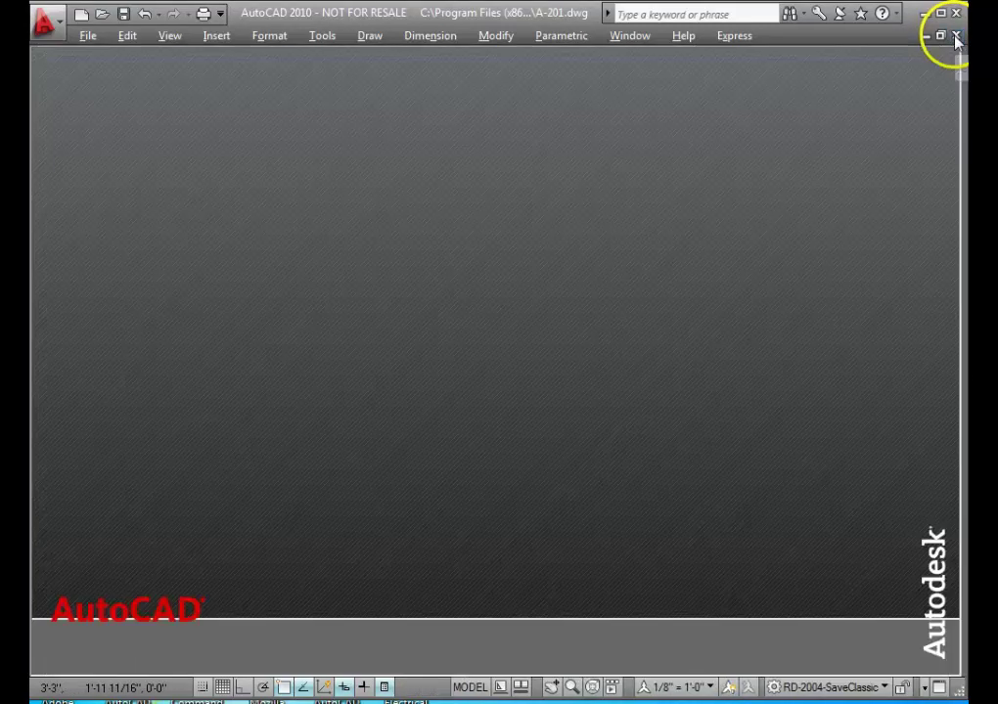
{"action": "left_click", "coordinate": [925, 14]}
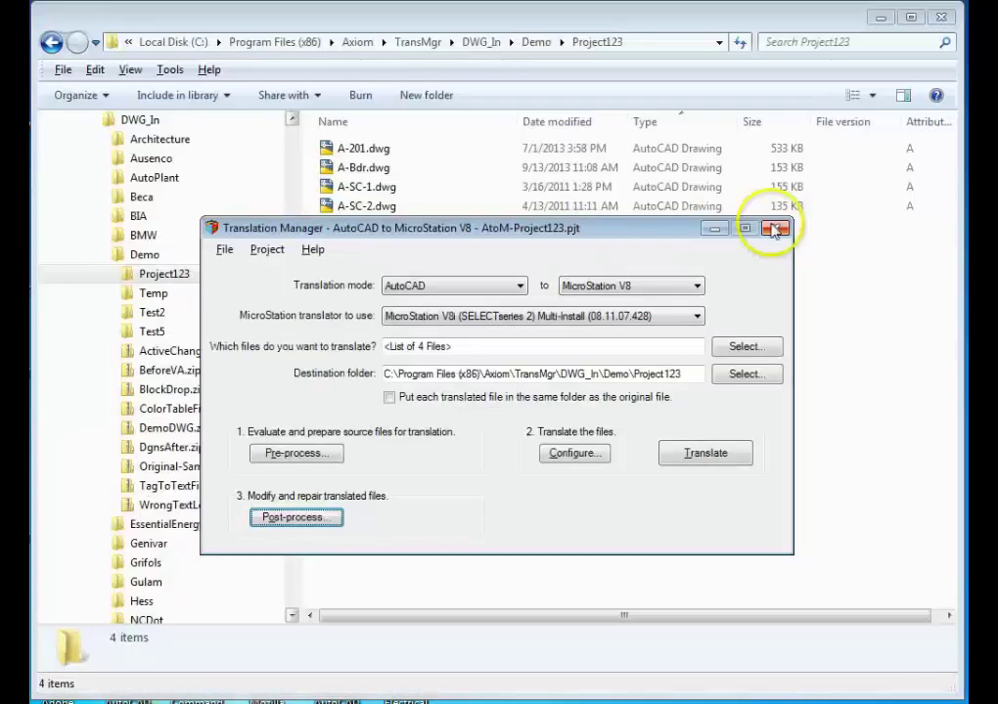
- Reposition Translation Manager and show the Choose Files to Process list of four DWG files
{"action": "left_click_drag", "start_coordinate": [654, 238], "coordinate": [623, 281]}
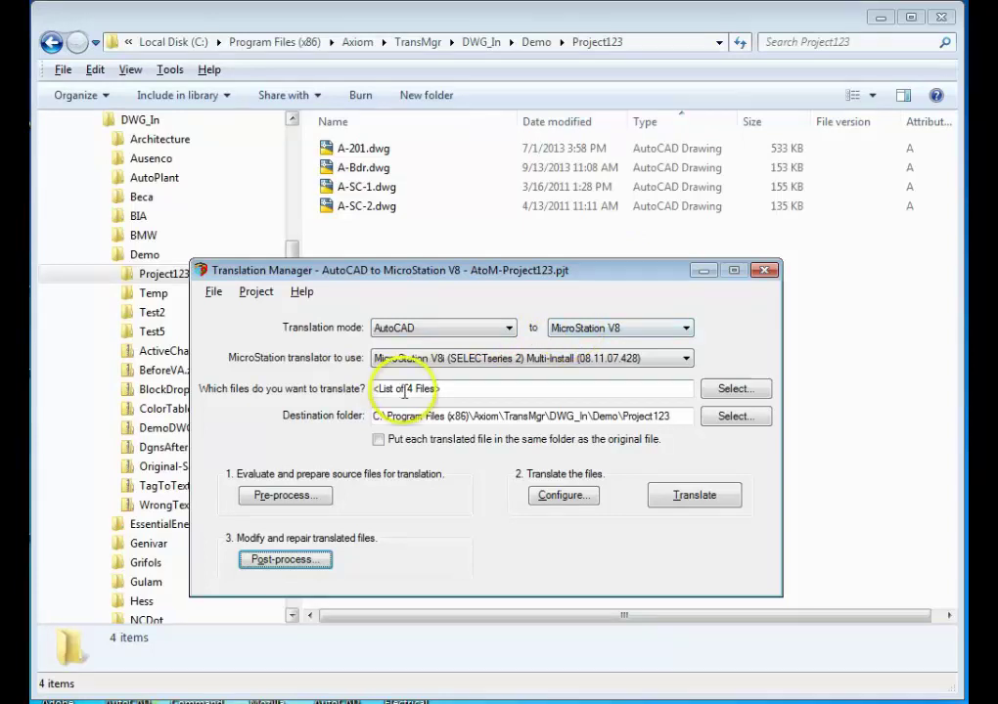
{"action": "left_click", "coordinate": [715, 391]}
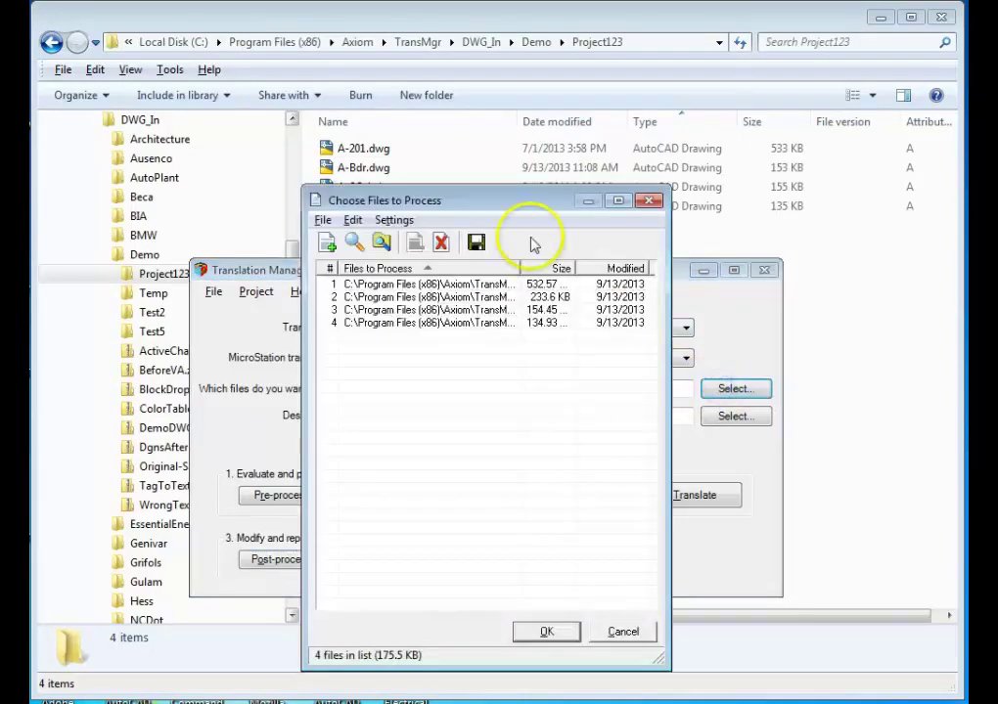
- Accept the existing four-file list in Choose Files to Process without adding any drawings
{"action": "left_click_drag", "start_coordinate": [529, 208], "coordinate": [275, 247]}
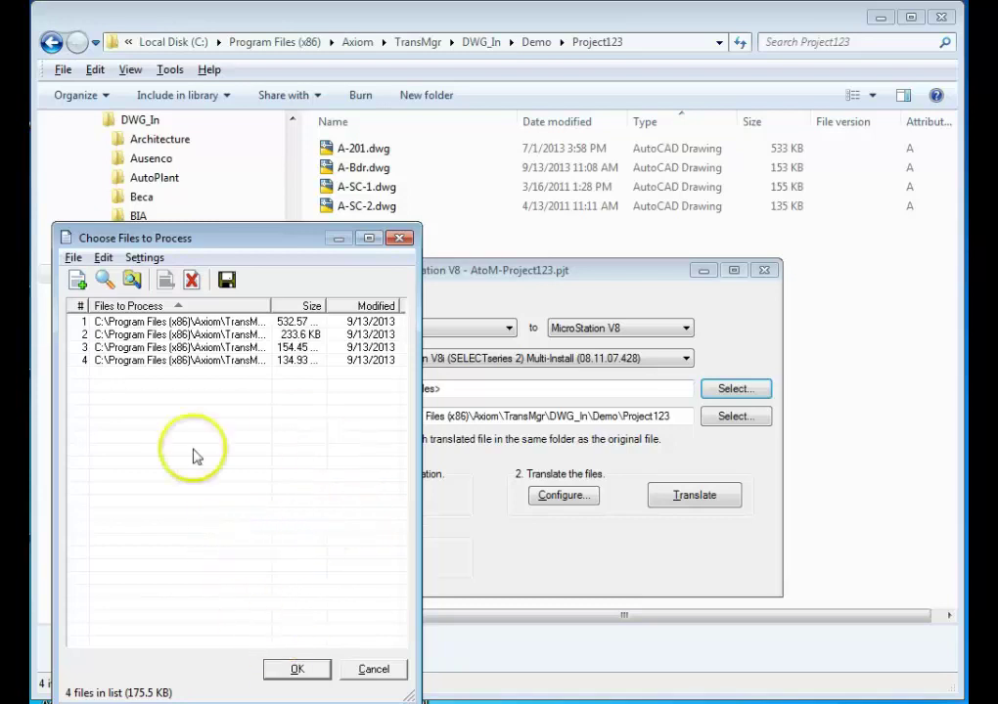
{"action": "left_click", "coordinate": [77, 280]}
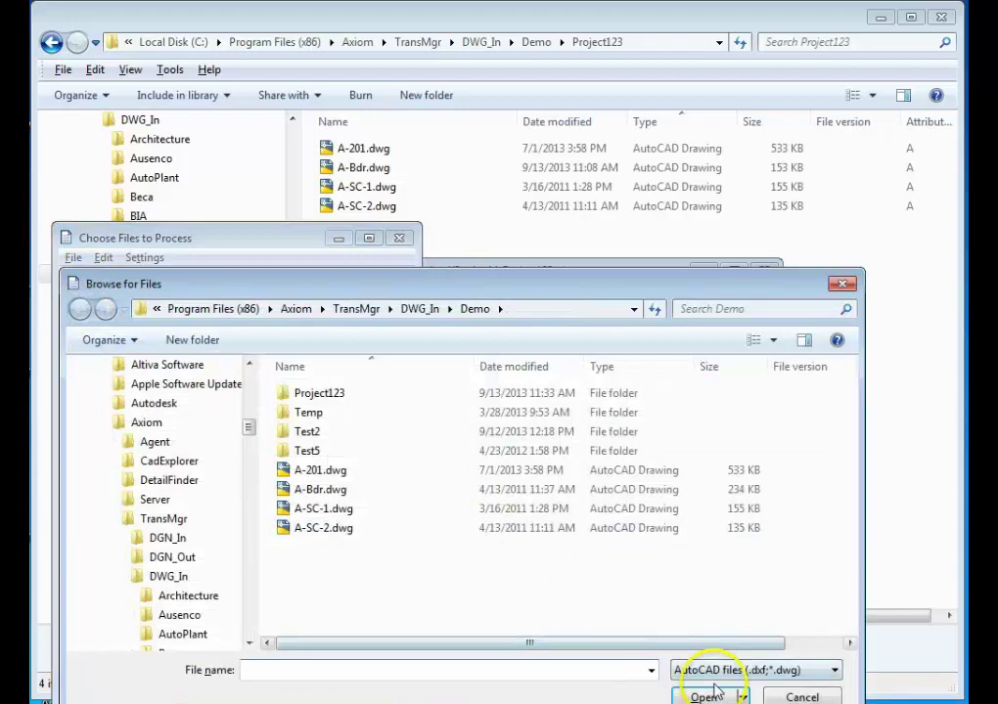
{"action": "left_click", "coordinate": [802, 697]}
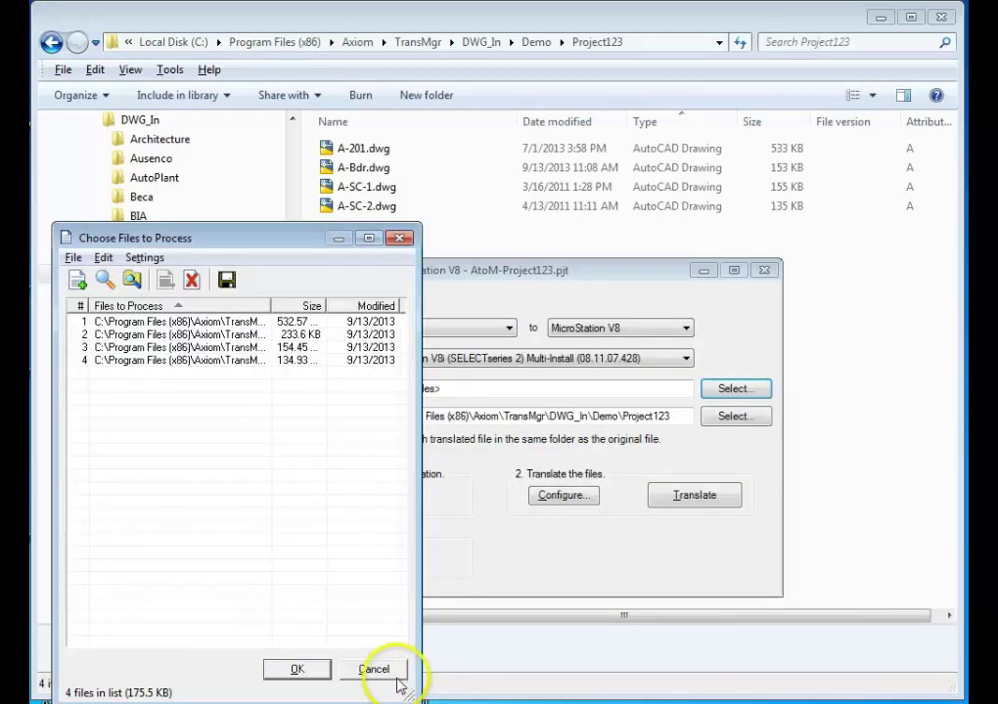
{"action": "left_click", "coordinate": [305, 669]}
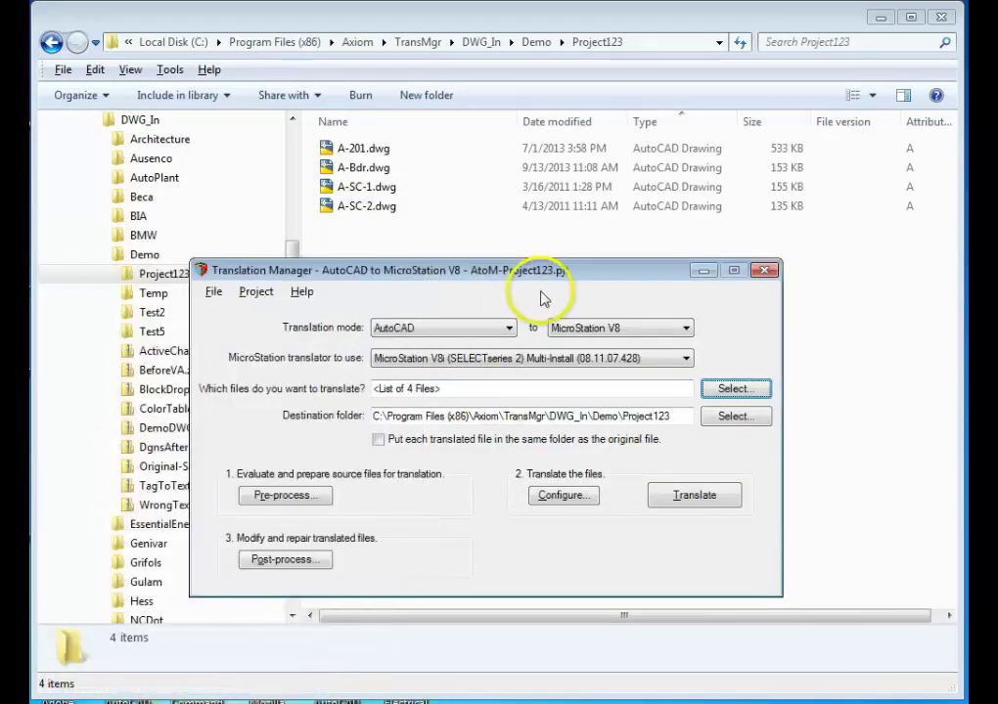
- Pre-process the four DWG files, generating the AtoM-Project123 .dat information files
{"action": "left_click", "coordinate": [286, 497]}
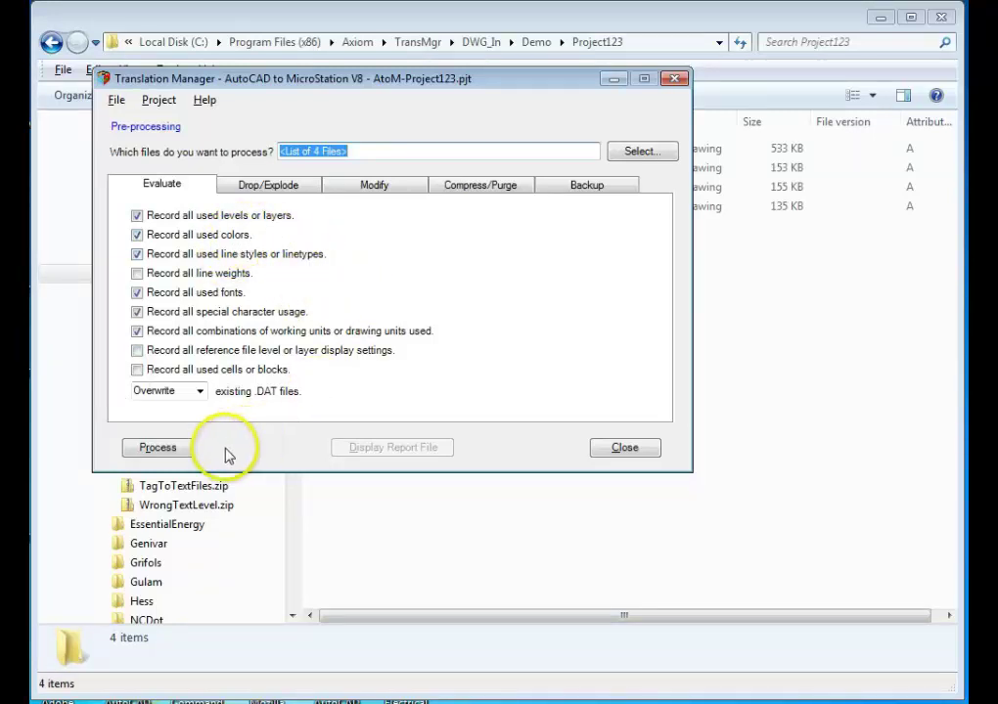
{"action": "left_click", "coordinate": [182, 452]}
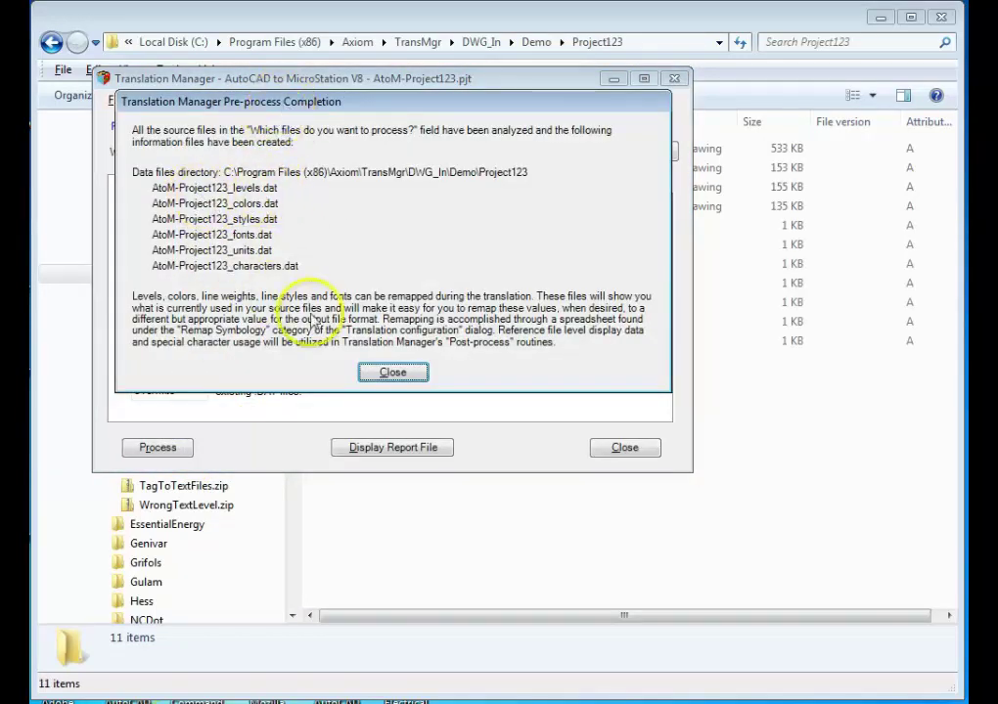
{"action": "left_click", "coordinate": [391, 373]}
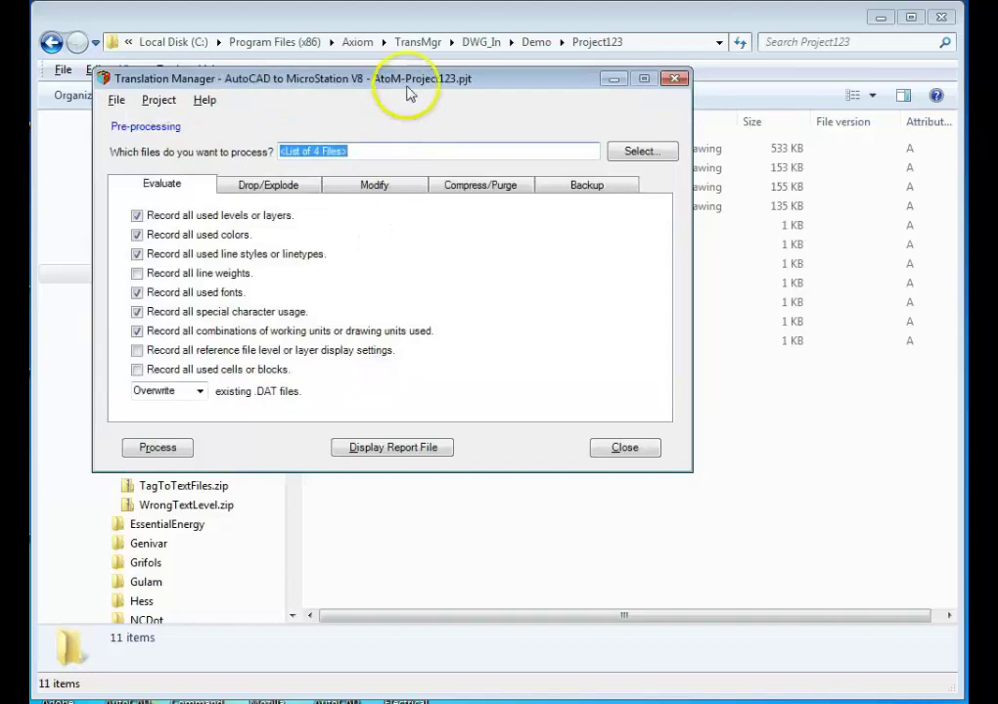
{"action": "left_click_drag", "start_coordinate": [411, 88], "coordinate": [450, 162]}
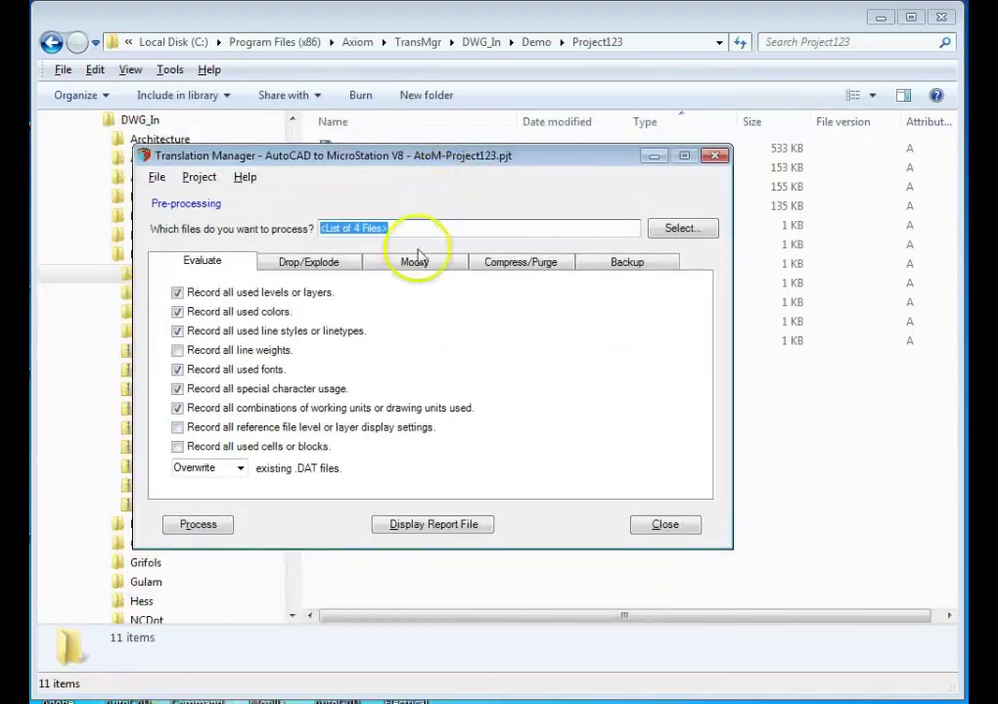
{"action": "left_click", "coordinate": [653, 523]}
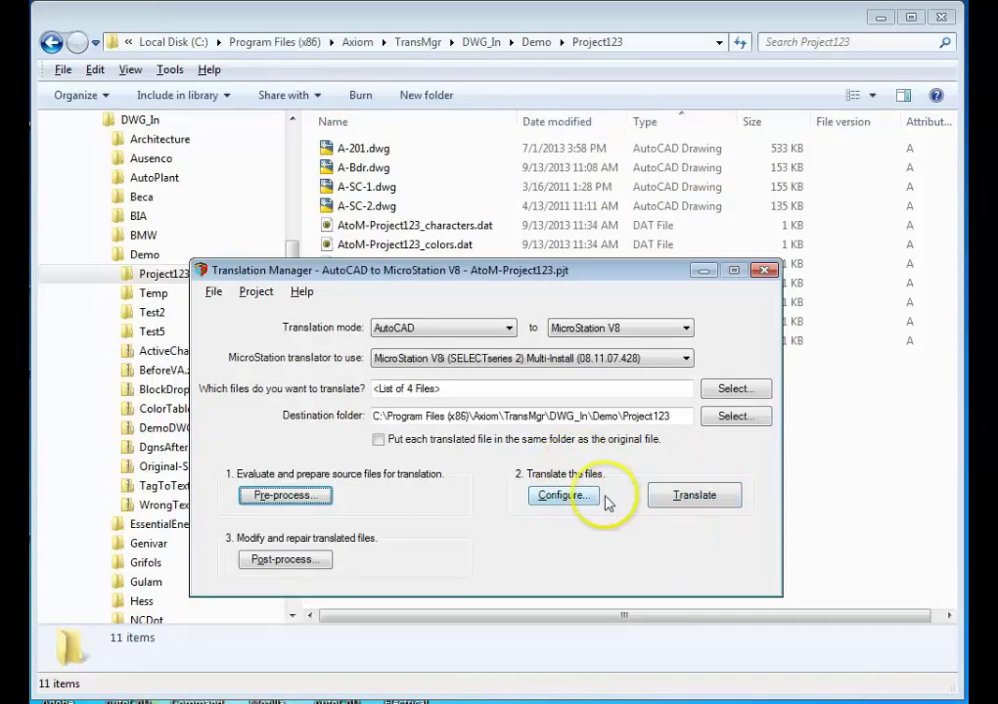
- Keep the Expert interface and review the Basic settings (Inches, US Survey Feet) in Configure
{"action": "left_click", "coordinate": [574, 499]}
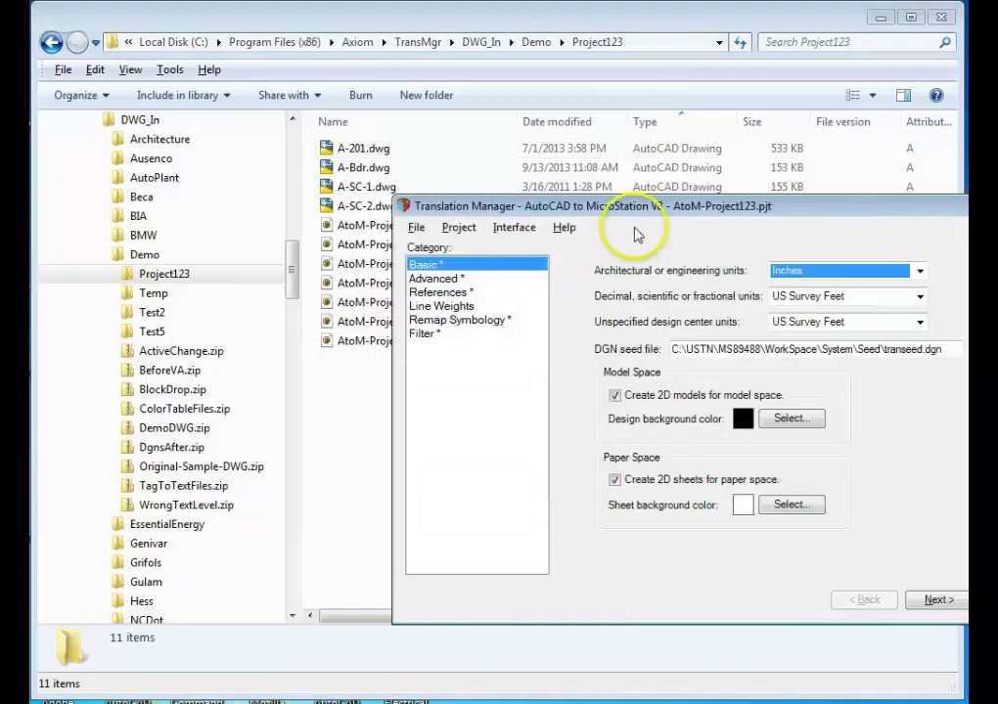
{"action": "left_click_drag", "start_coordinate": [643, 207], "coordinate": [466, 127]}
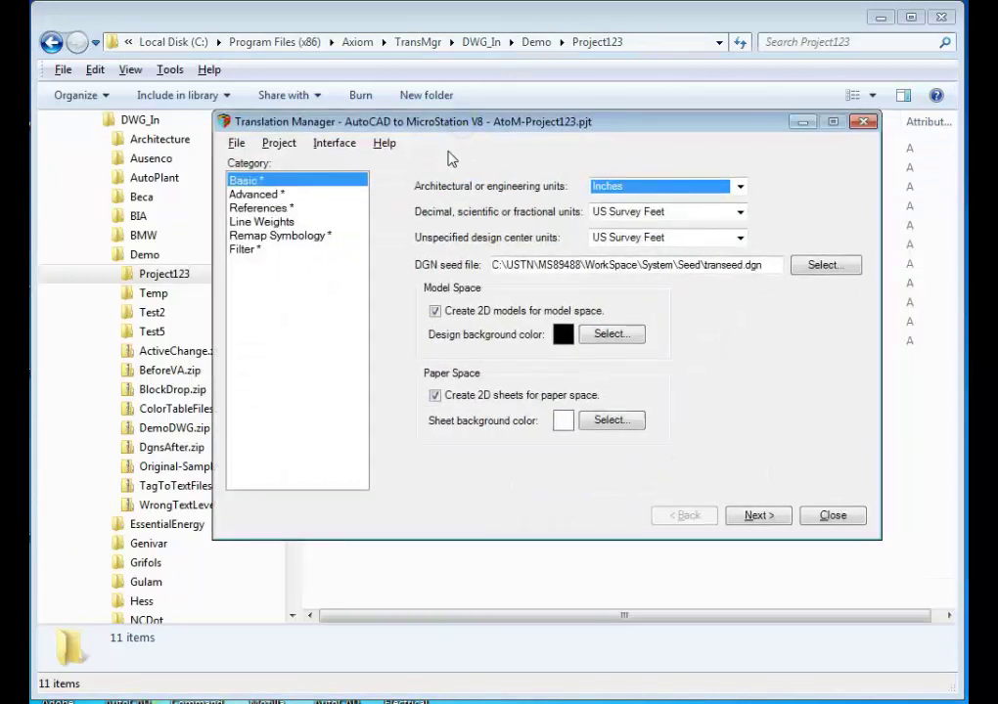
{"action": "left_click", "coordinate": [345, 145]}
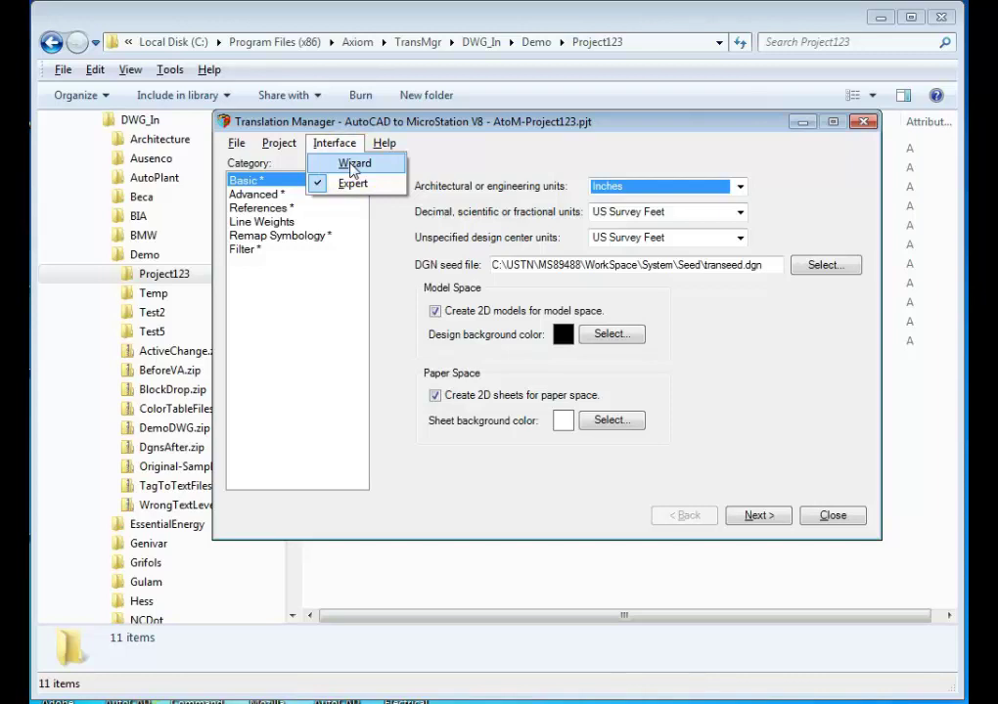
{"action": "left_click", "coordinate": [350, 183]}
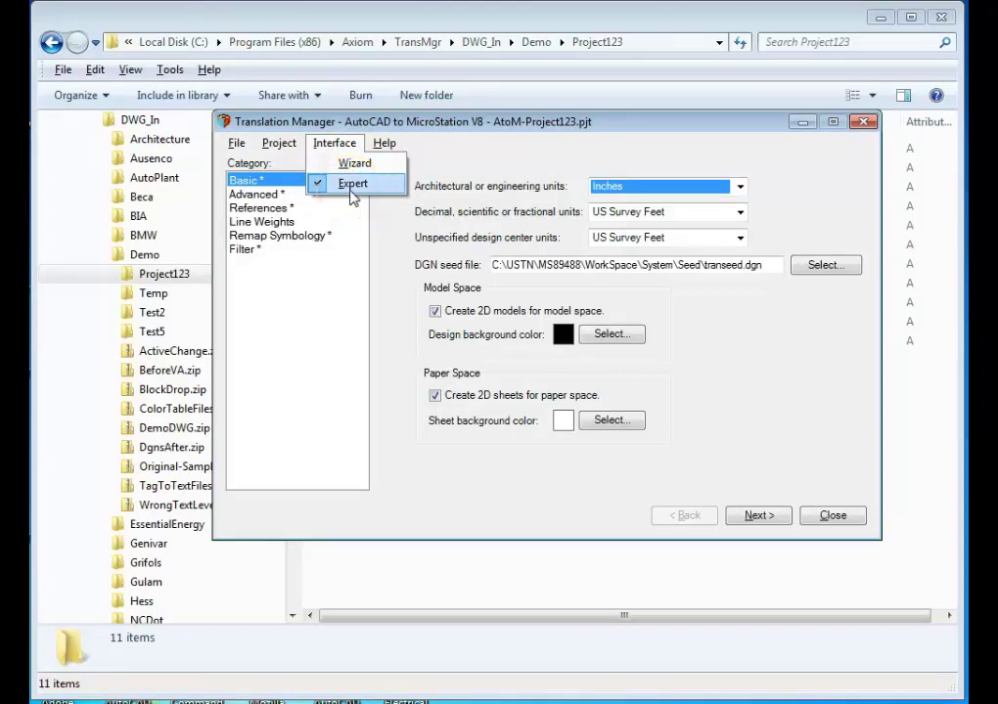
{"action": "left_click", "coordinate": [397, 265]}
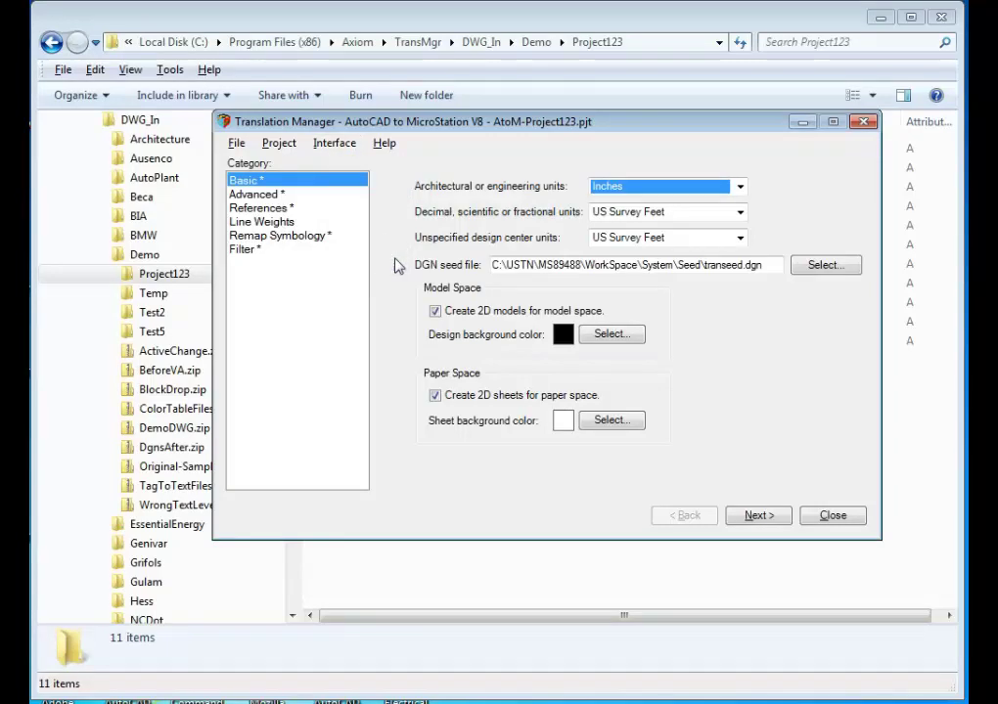
{"action": "left_click", "coordinate": [395, 290]}
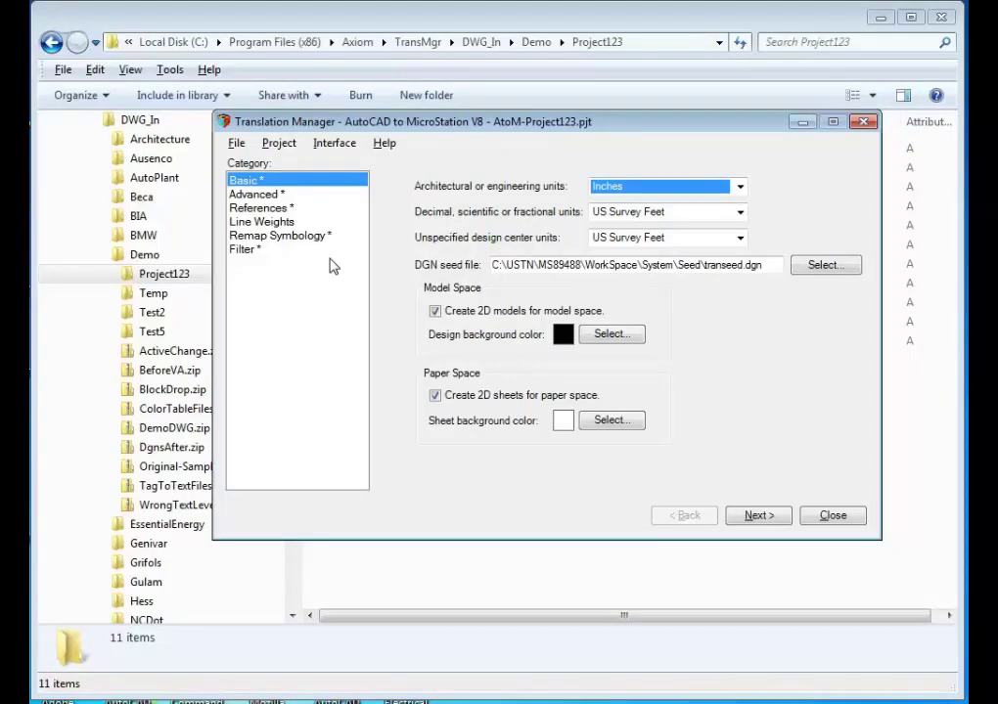
{"action": "left_click", "coordinate": [832, 515]}
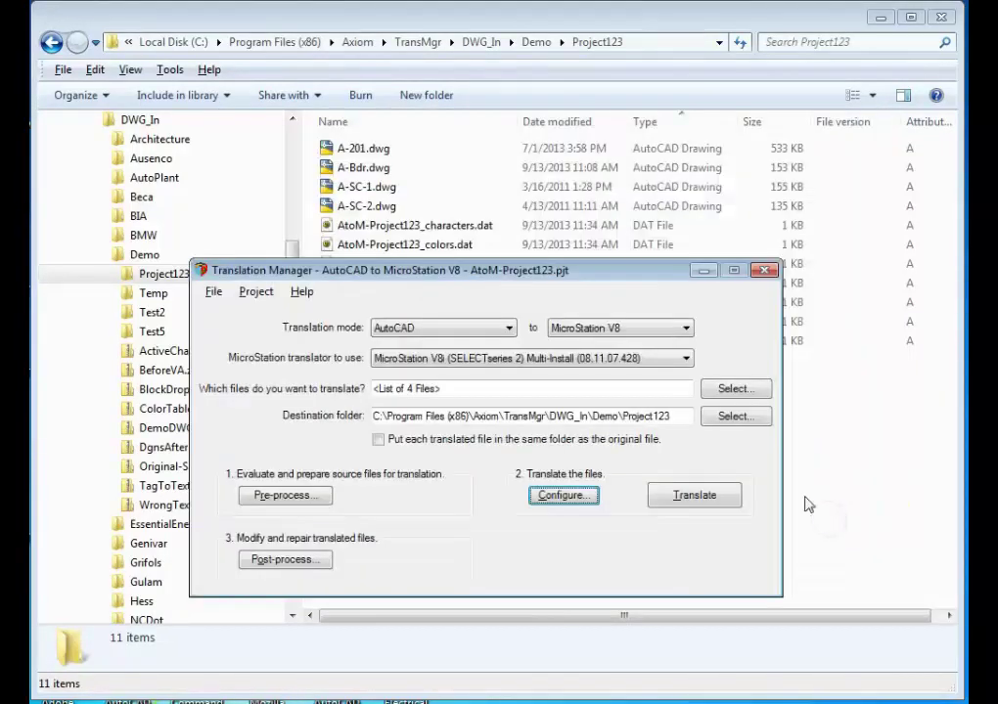
- Translate the four drawings to MicroStation V8 DGN and check the new DGN files in Project123
{"action": "left_click", "coordinate": [690, 498]}
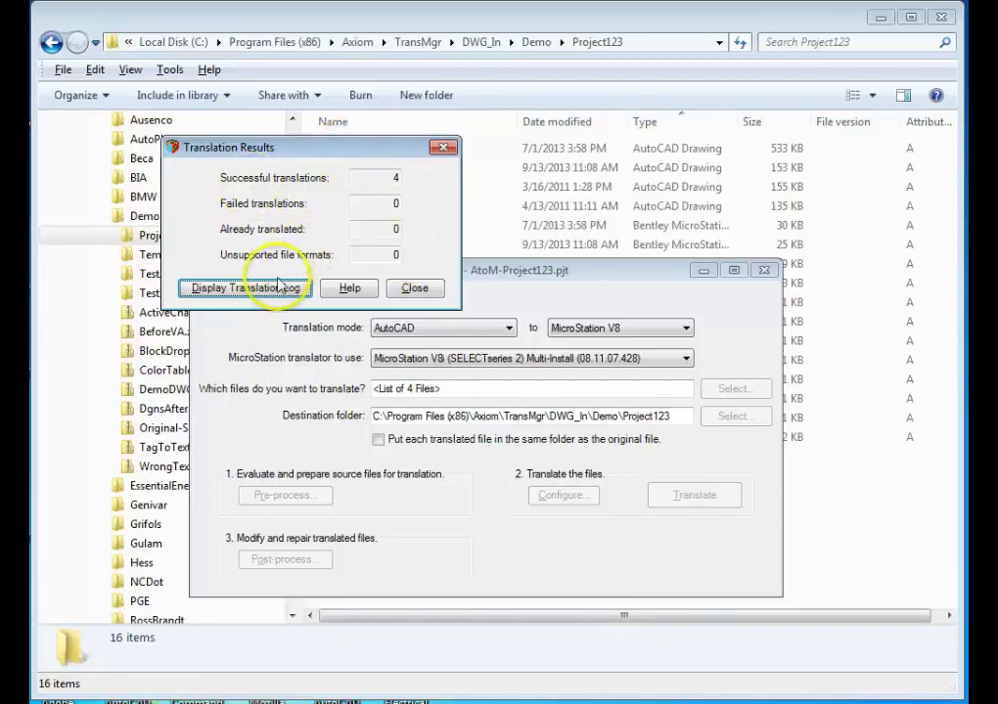
{"action": "left_click", "coordinate": [415, 289]}
{"action": "left_click_drag", "start_coordinate": [427, 272], "coordinate": [885, 285]}
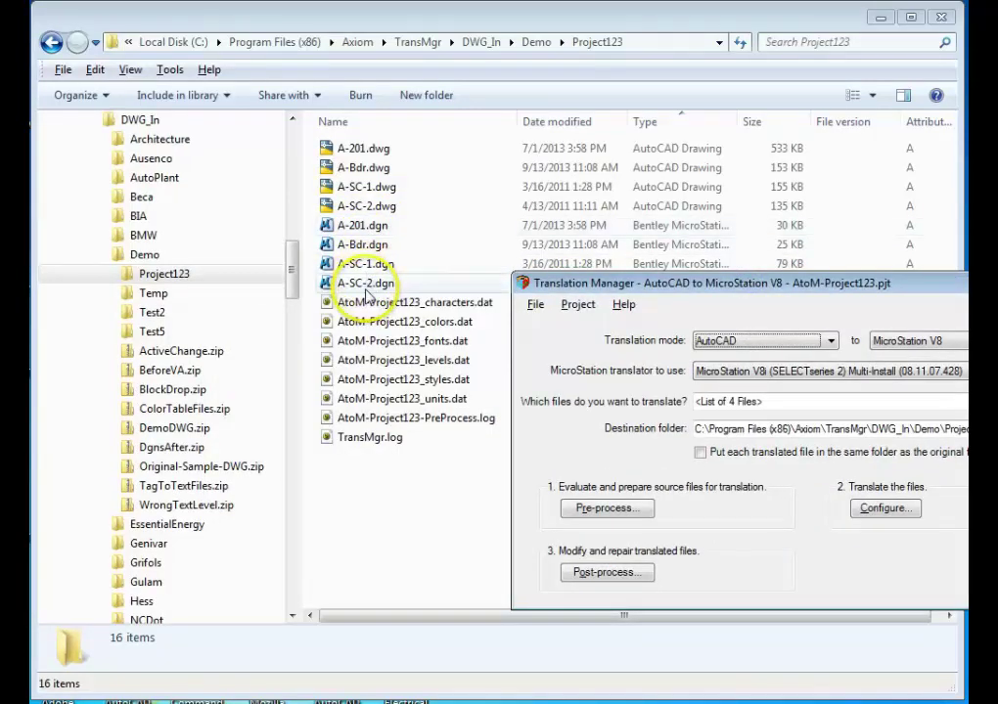
{"action": "left_click_drag", "start_coordinate": [587, 283], "coordinate": [300, 267]}
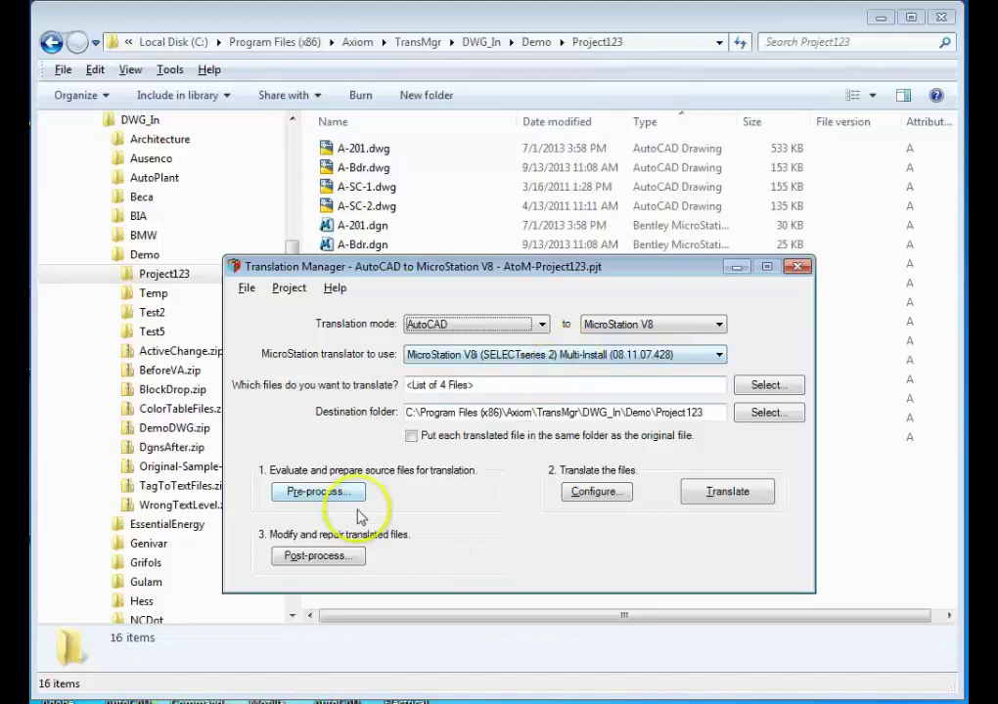
- Review the Repair, Drop/Explode, Modify and Compress/Purge post-processing options
{"action": "left_click", "coordinate": [311, 555]}
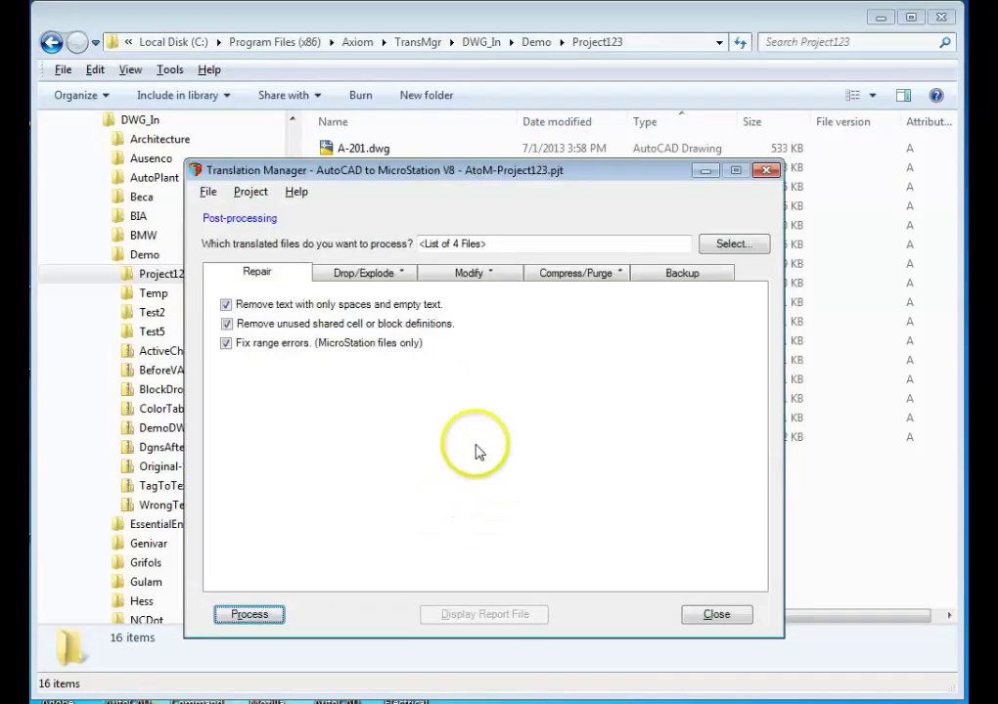
{"action": "left_click", "coordinate": [364, 272]}
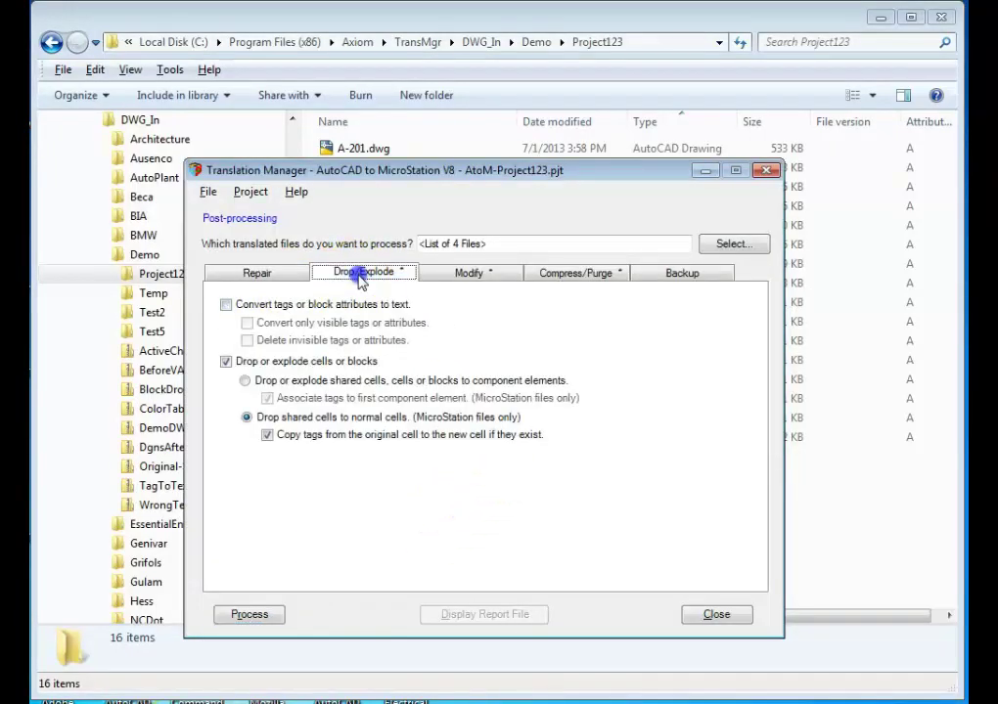
{"action": "left_click", "coordinate": [492, 273]}
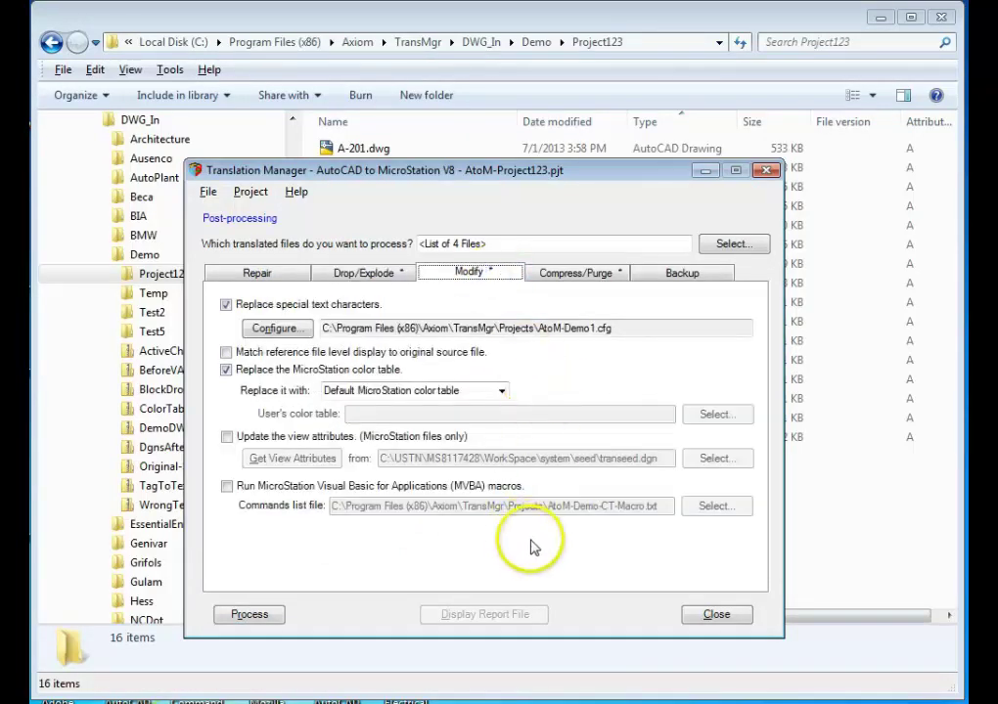
{"action": "left_click", "coordinate": [591, 273]}
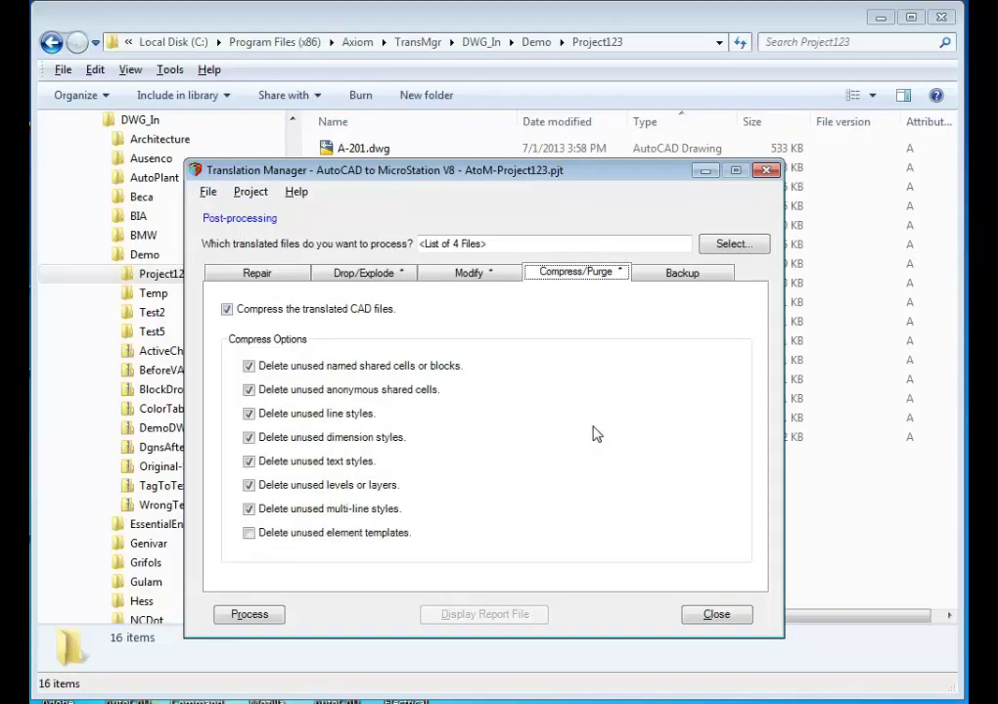
{"action": "left_click", "coordinate": [612, 403]}
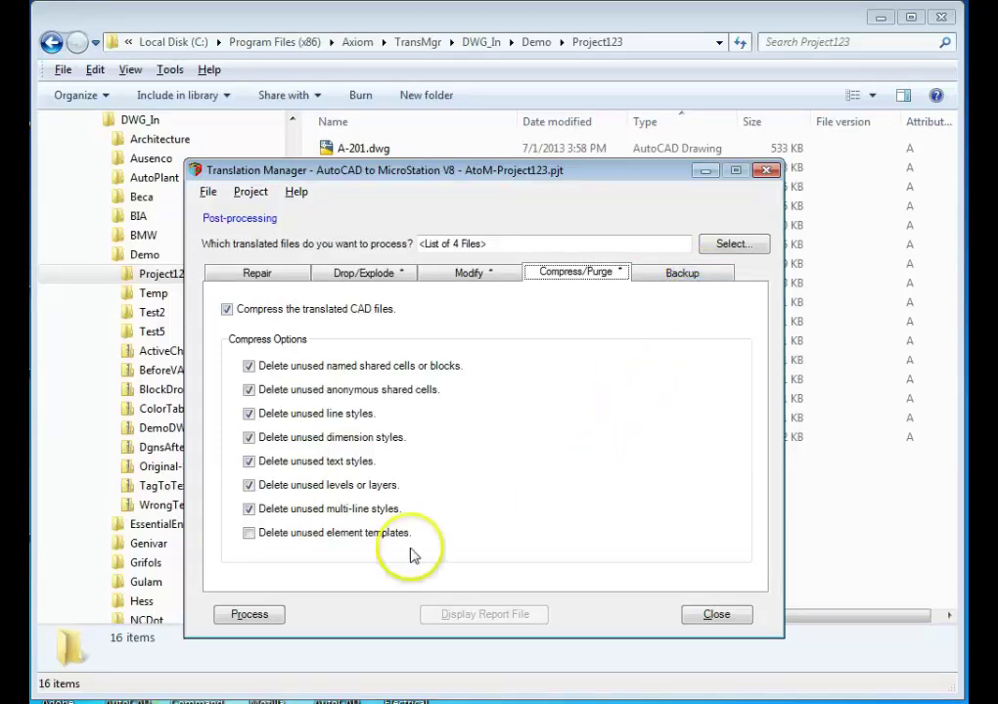
- Run post-processing on the four translated DGN files and close both dialogs
{"action": "left_click", "coordinate": [239, 614]}
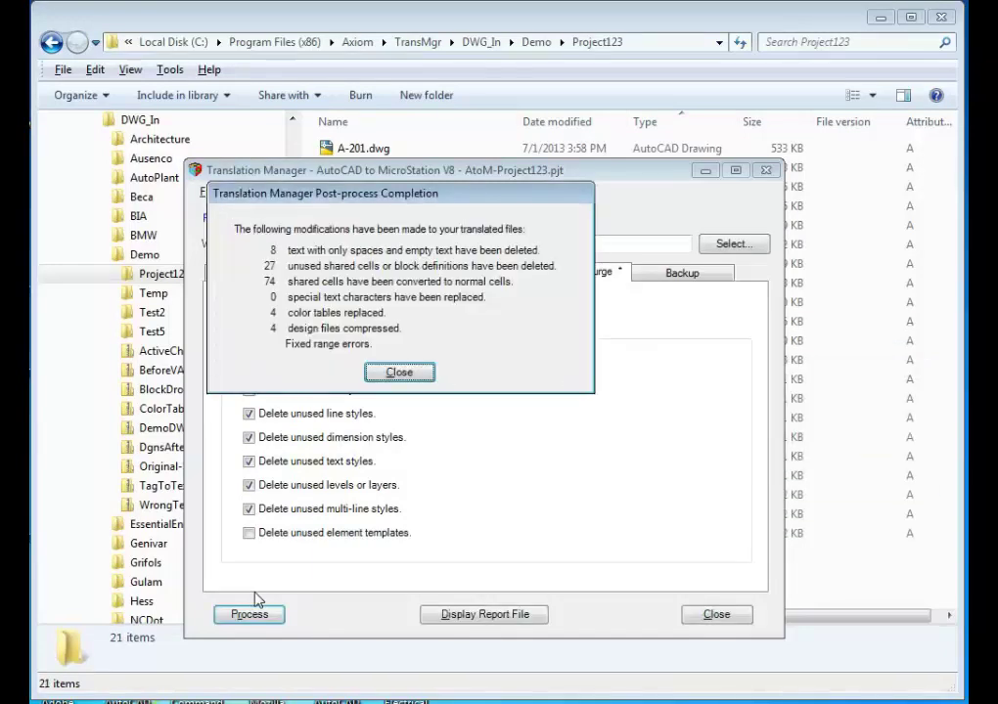
{"action": "left_click", "coordinate": [421, 376]}
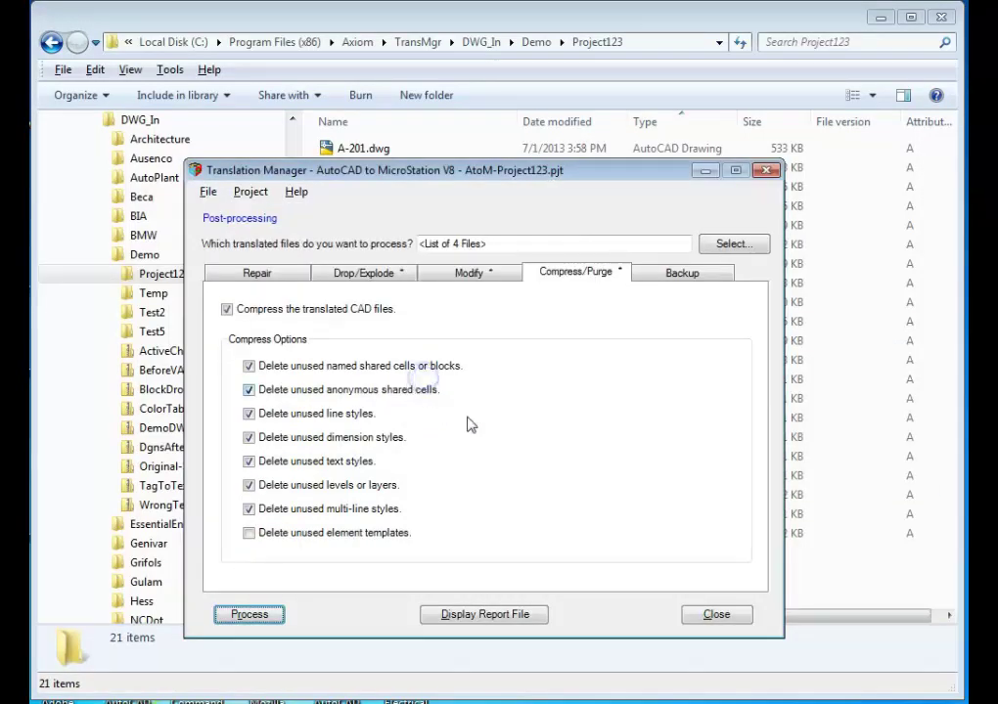
{"action": "left_click", "coordinate": [716, 616]}
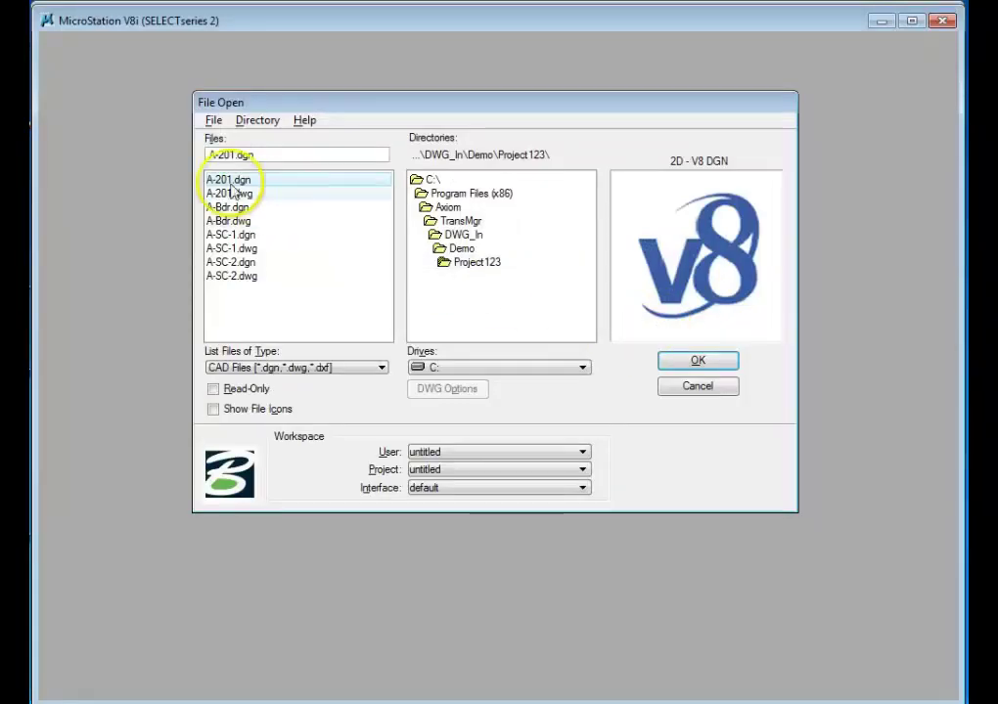
- Open A-201.dgn from Project123 and fit the whole building-sections drawing in the view
{"action": "left_click", "coordinate": [699, 364]}
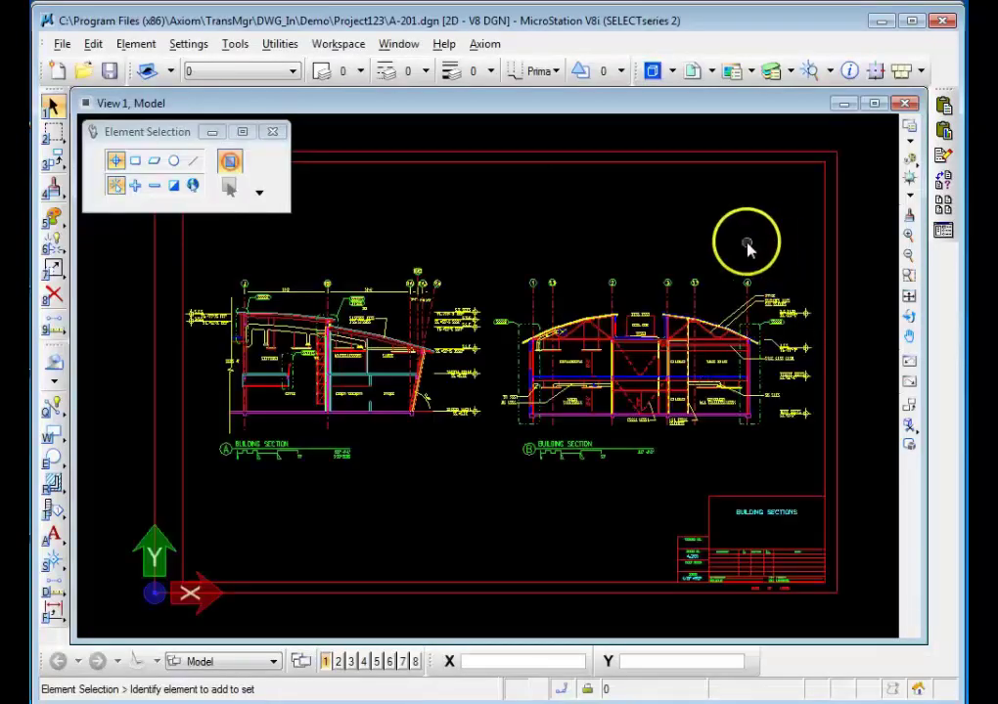
{"action": "left_click", "coordinate": [909, 295]}
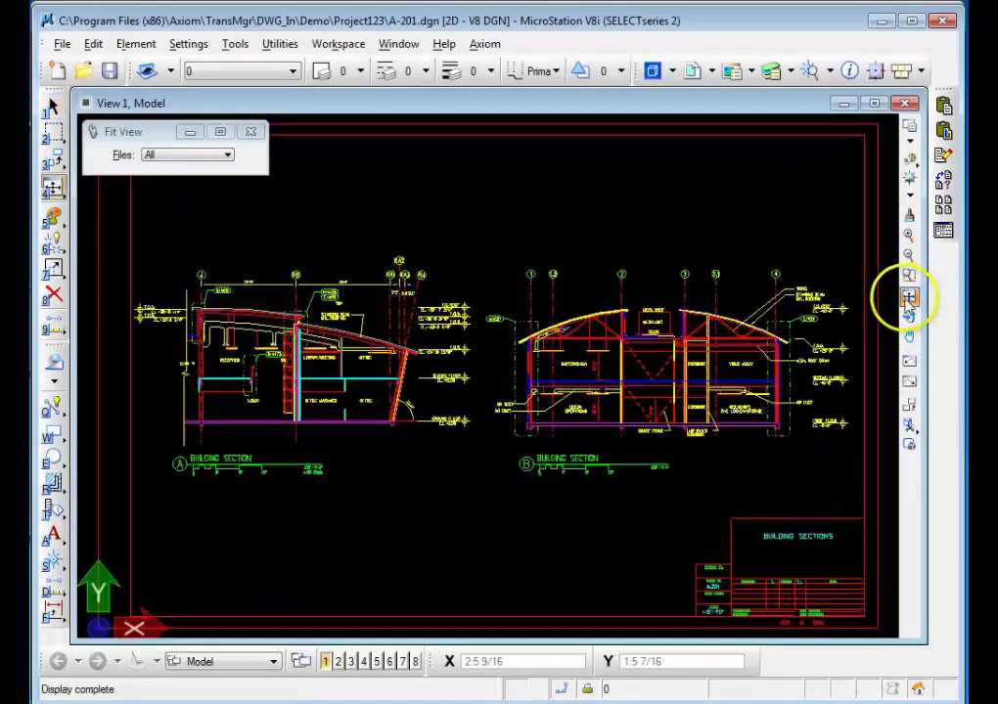
{"action": "right_click", "coordinate": [797, 252]}
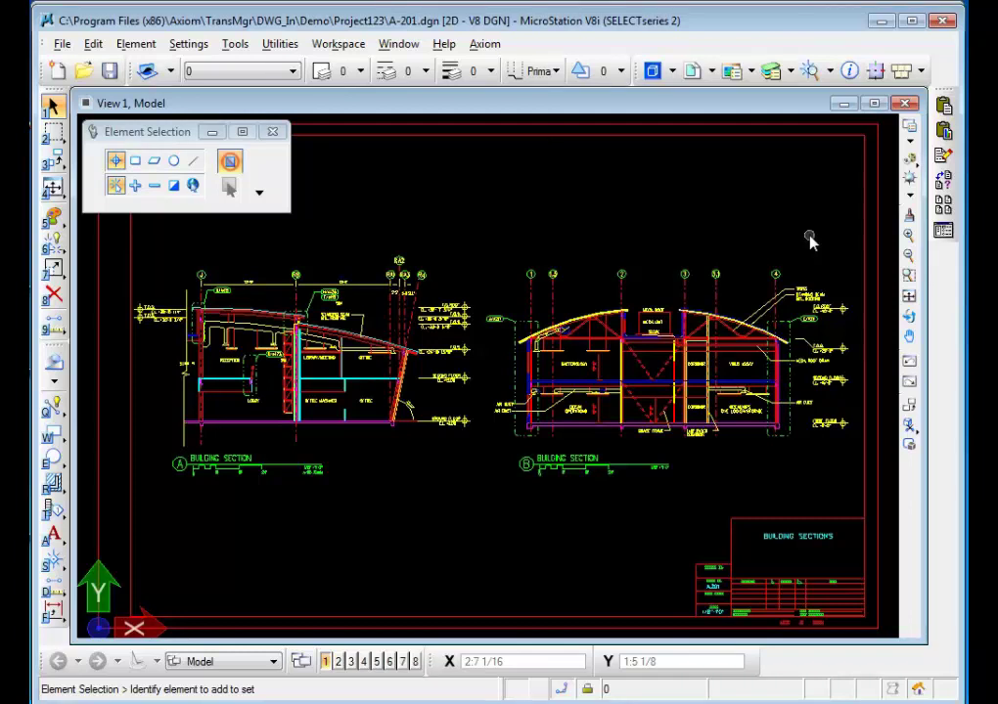
{"action": "left_click", "coordinate": [783, 235]}
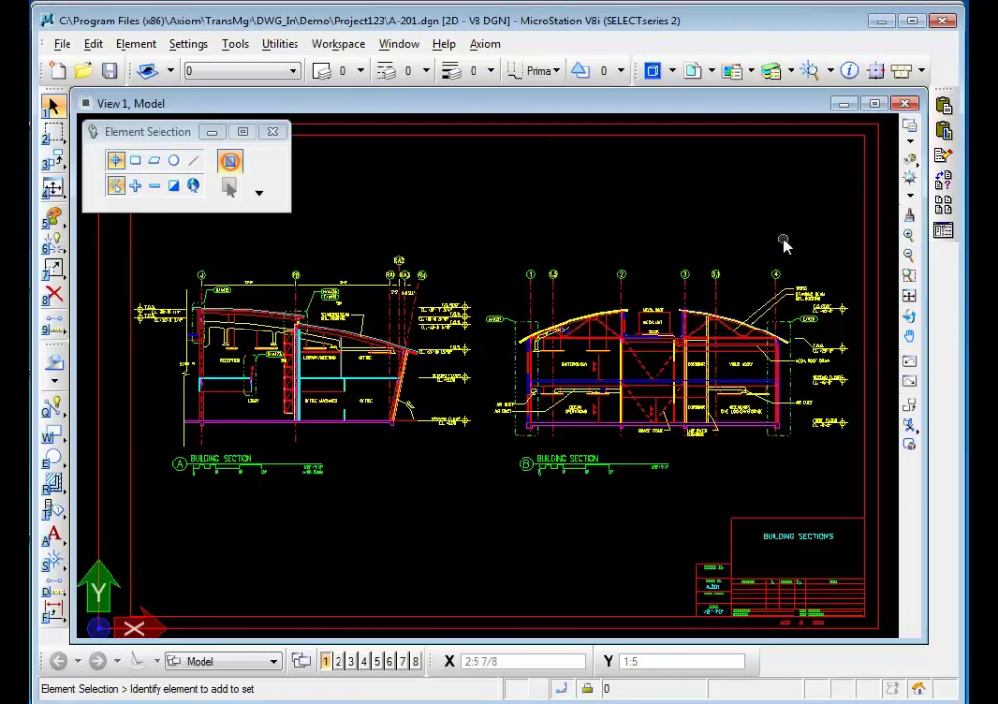